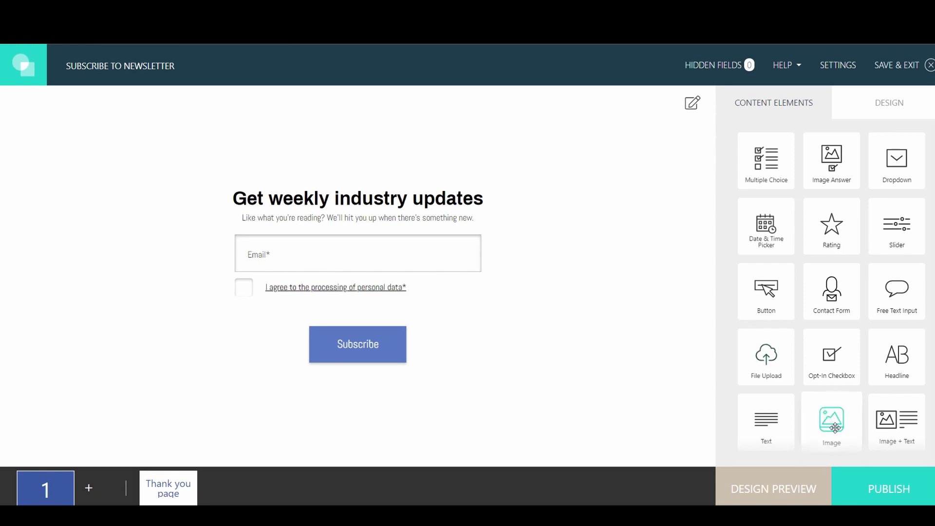
# Step: Add an image element above the newsletter heading and upload the Your-Logo-here file from Downloads into it
pyautogui.moveTo(829, 417); pyautogui.dragTo(413, 173)
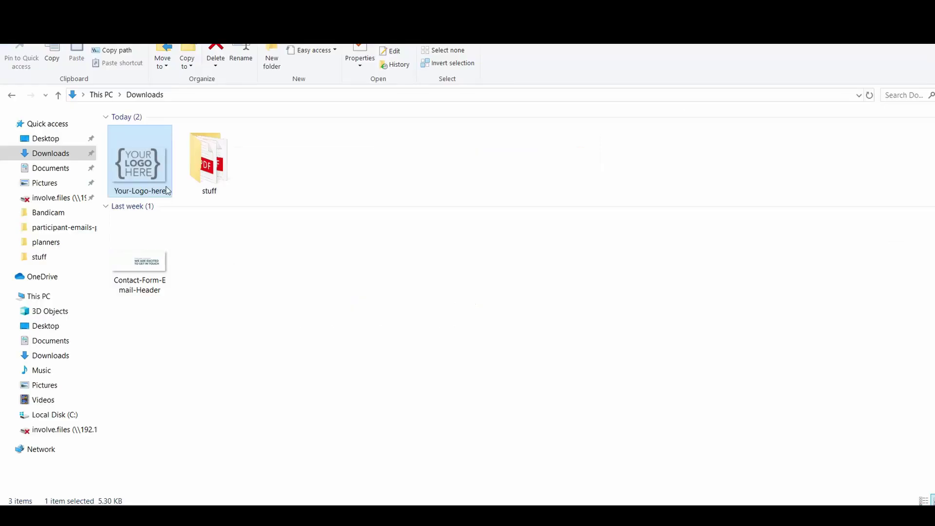
pyautogui.moveTo(146, 161); pyautogui.dragTo(859, 248)
pyautogui.scroll(-1, 858, 249)
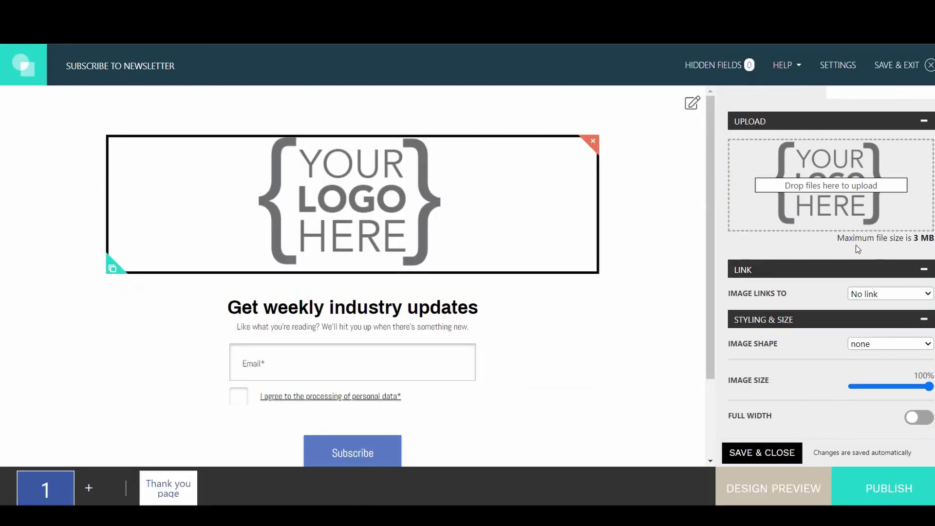
# Step: Reduce the size of the logo image to 34%
pyautogui.moveTo(773, 385); pyautogui.dragTo(730, 385)
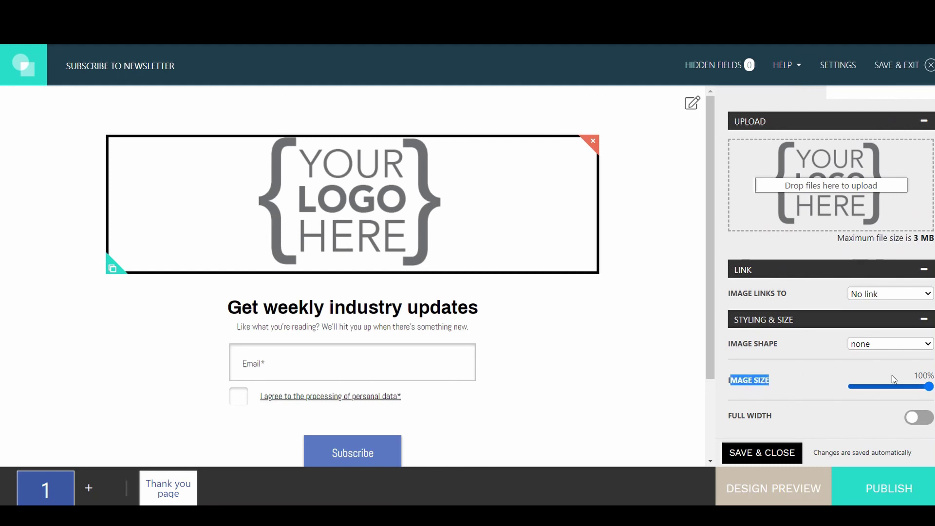
pyautogui.moveTo(930, 388); pyautogui.dragTo(857, 388)
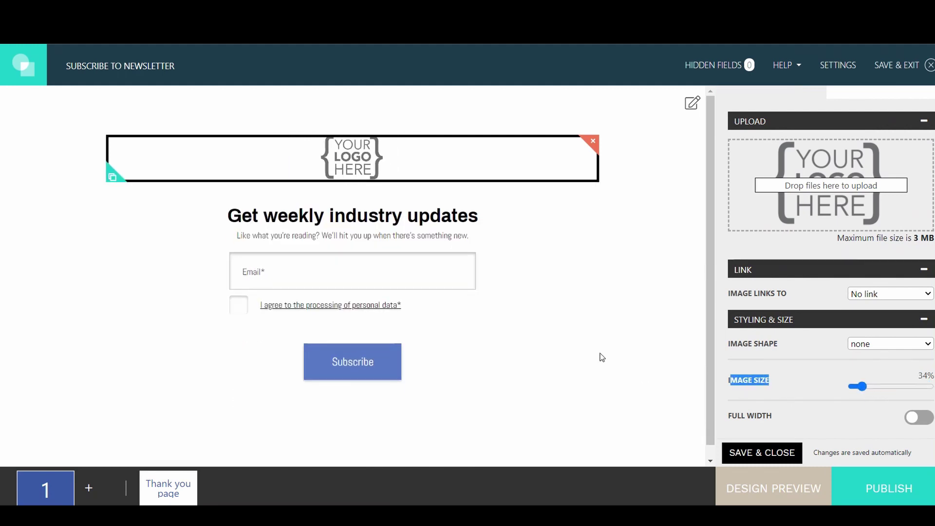
pyautogui.click(600, 352)
# Step: Open the general project design settings and change the headline font to Archivo Black
pyautogui.click(417, 229)
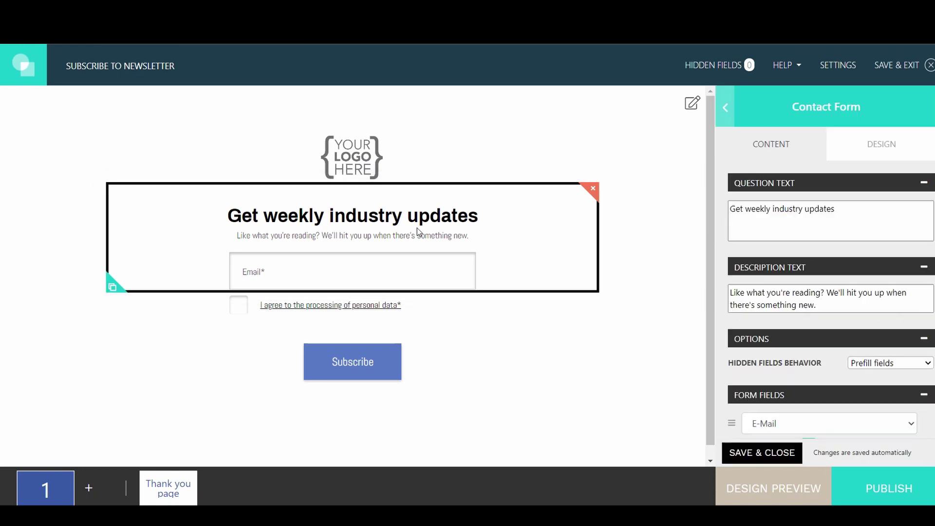
pyautogui.click(693, 102)
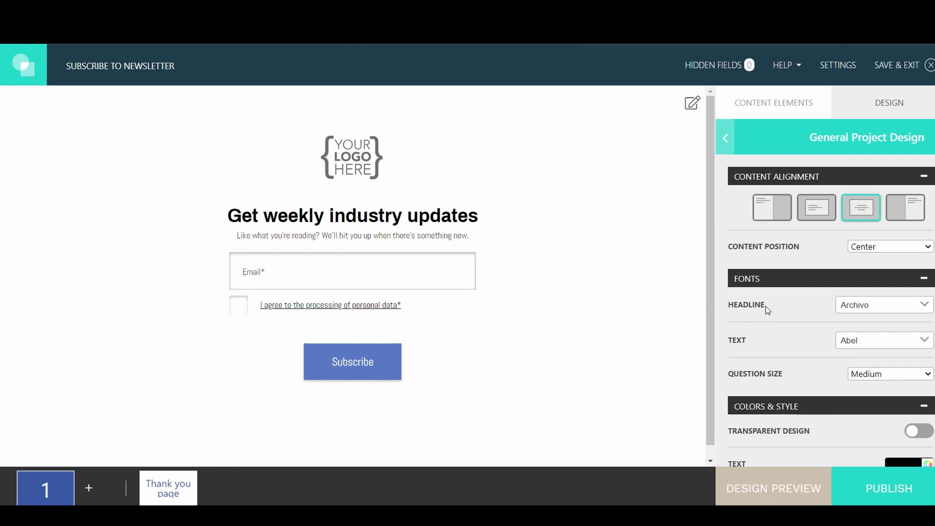
pyautogui.click(749, 343)
pyautogui.click(916, 304)
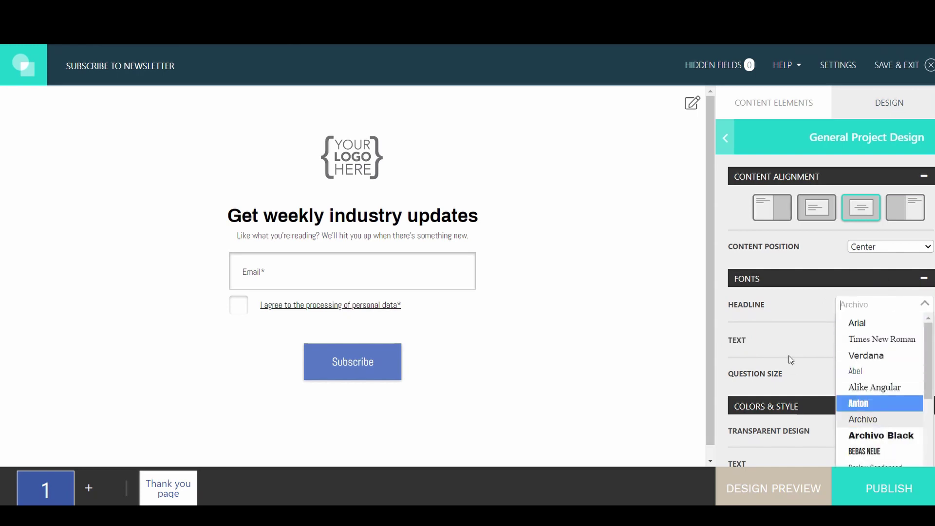
pyautogui.click(880, 340)
pyautogui.click(892, 444)
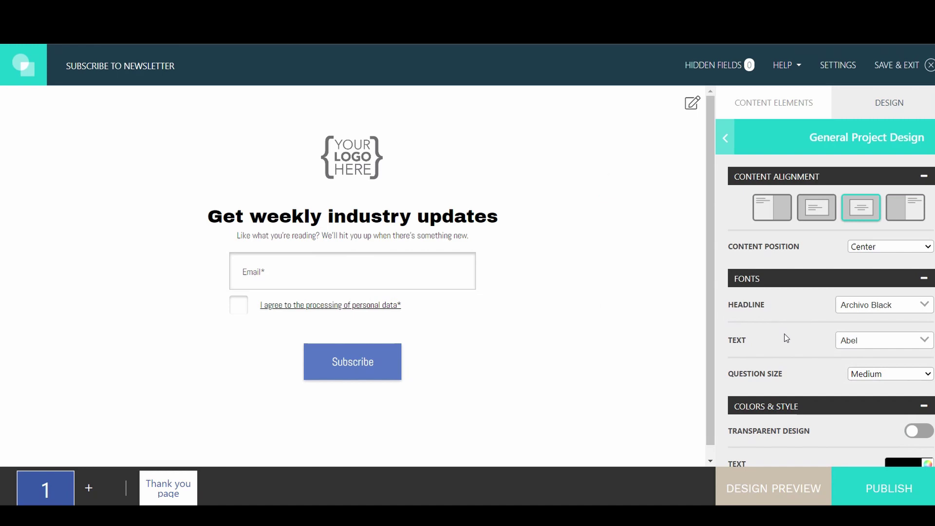
# Step: Change the project's text color to a dark olive, #313322
pyautogui.scroll(-3, 786, 338)
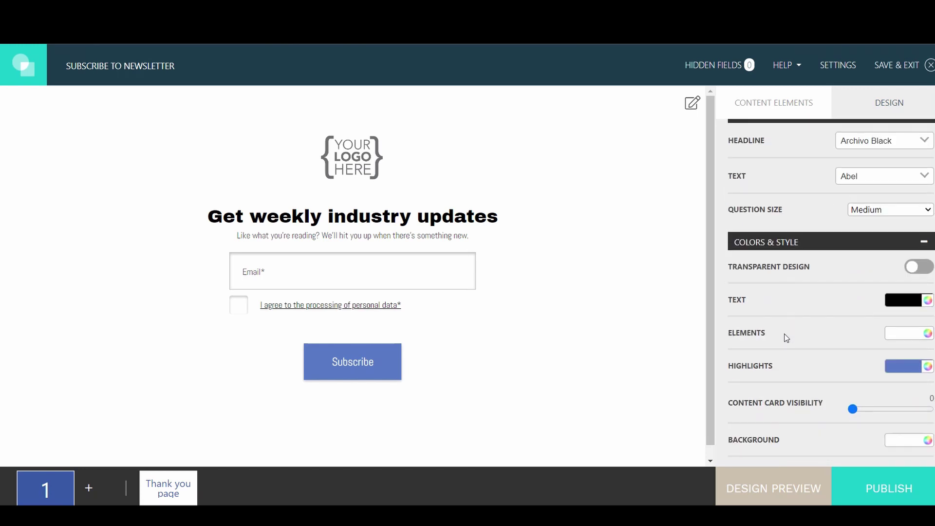
pyautogui.click(901, 306)
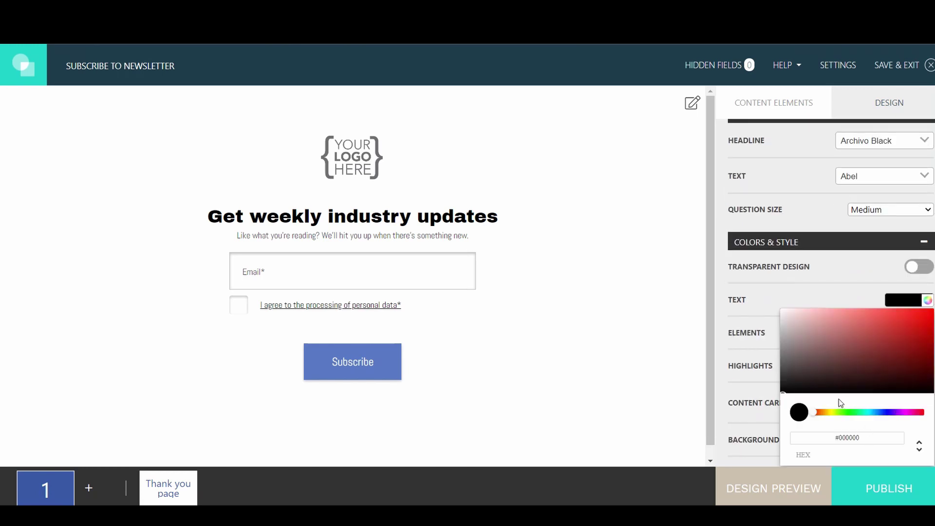
pyautogui.moveTo(820, 414)
pyautogui.mouseDown()
pyautogui.moveTo(865, 412)
pyautogui.moveTo(823, 416)
pyautogui.moveTo(833, 413)
pyautogui.moveTo(823, 388)
pyautogui.moveTo(833, 381)
pyautogui.mouseUp()
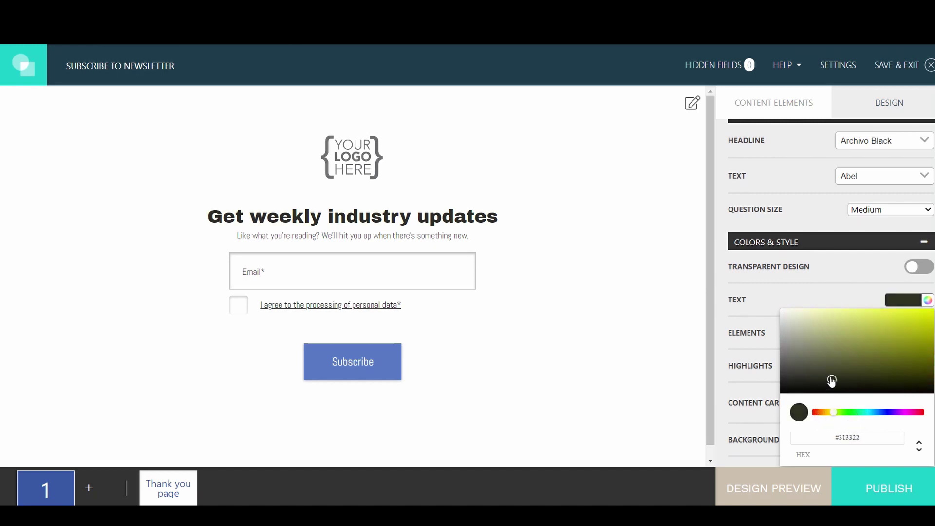
pyautogui.click(872, 442)
pyautogui.press('Return')
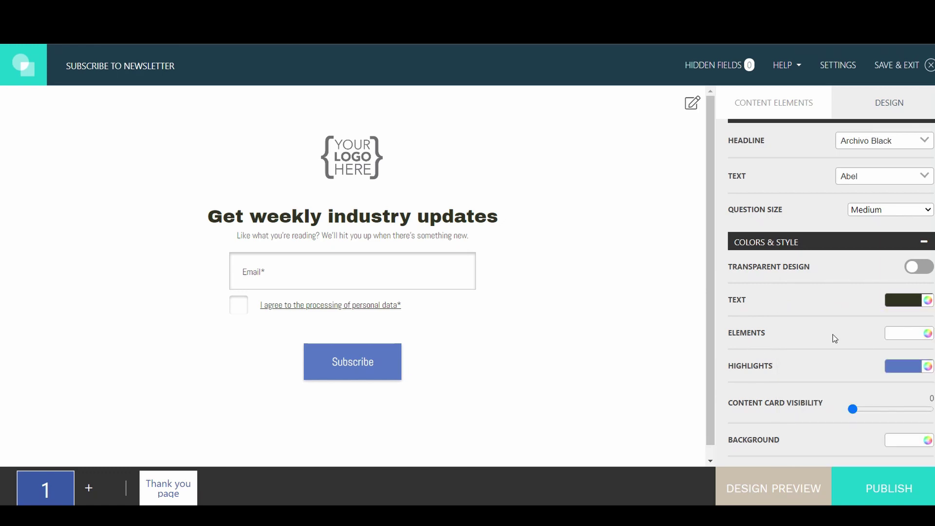
pyautogui.click(905, 336)
pyautogui.scroll(-3, 843, 398)
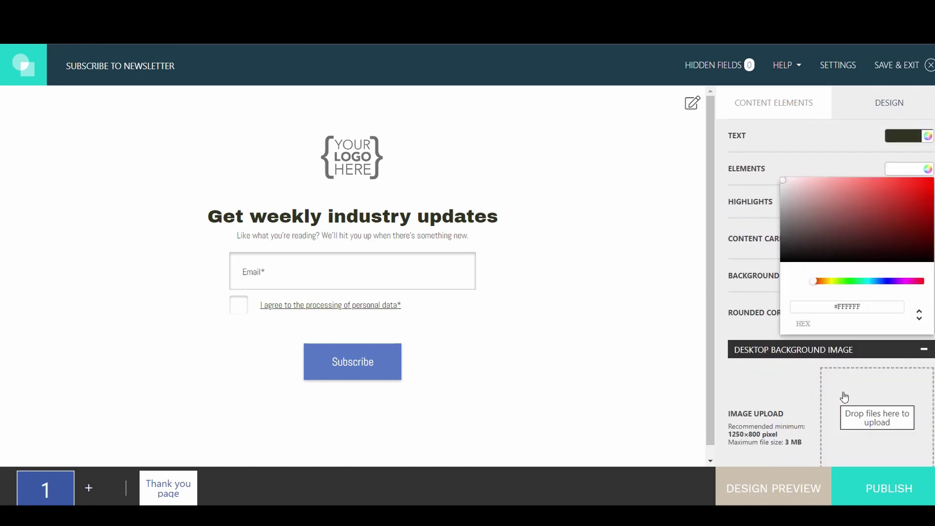
pyautogui.click(744, 274)
pyautogui.click(899, 203)
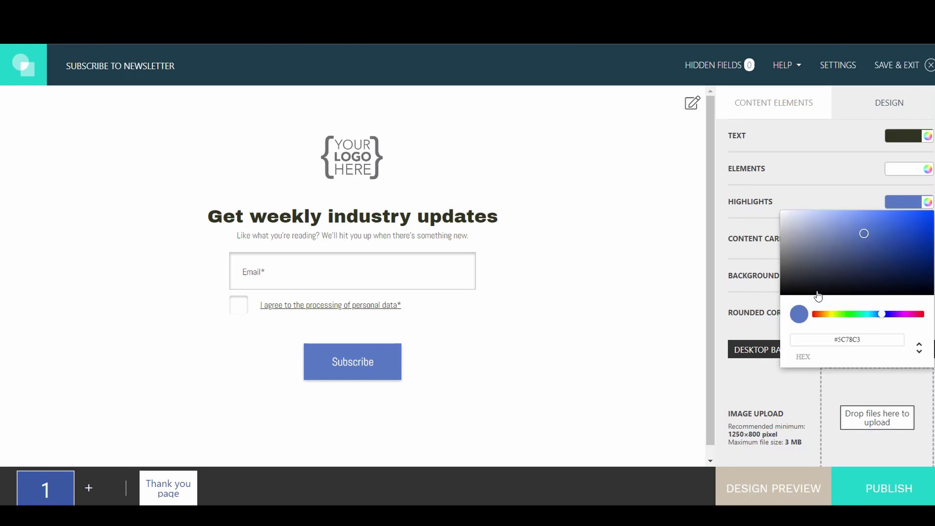
pyautogui.click(759, 245)
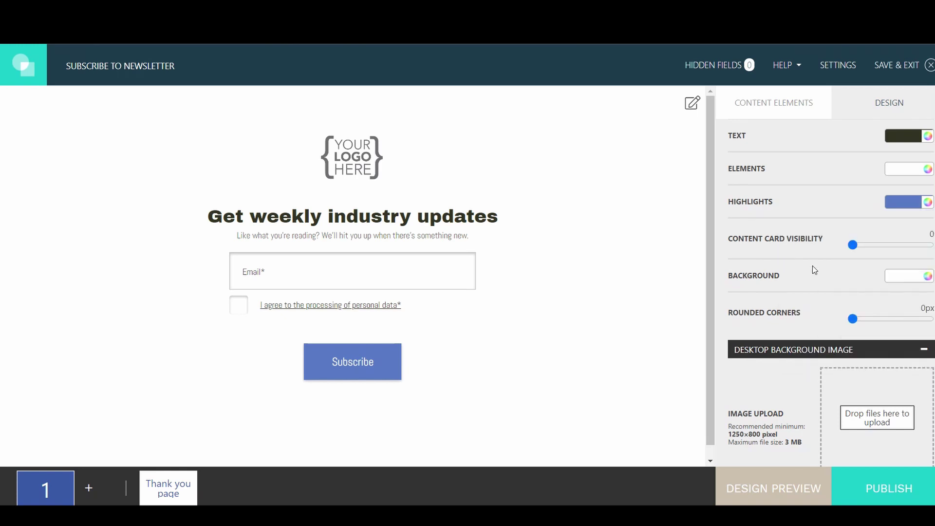
# Step: Turn off the option that makes the mobile background image the same as the desktop one
pyautogui.scroll(-3, 812, 265)
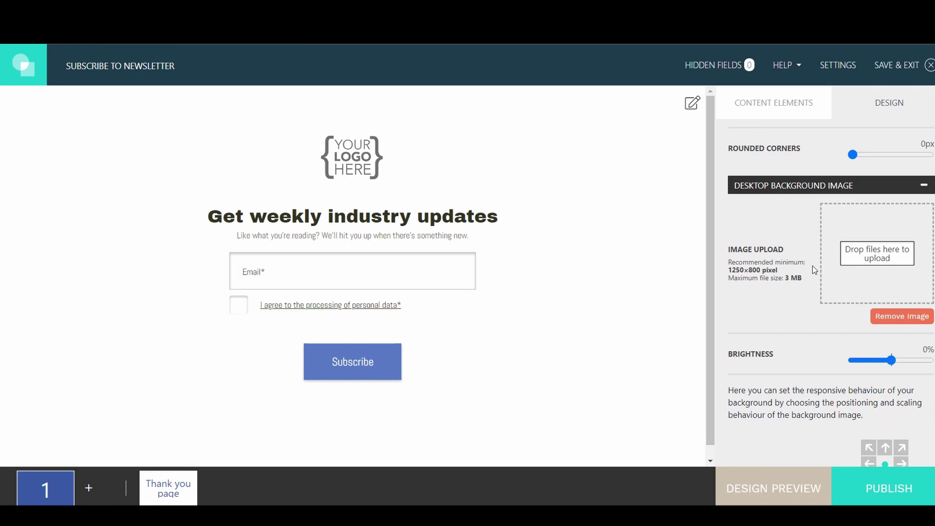
pyautogui.scroll(-3, 816, 219)
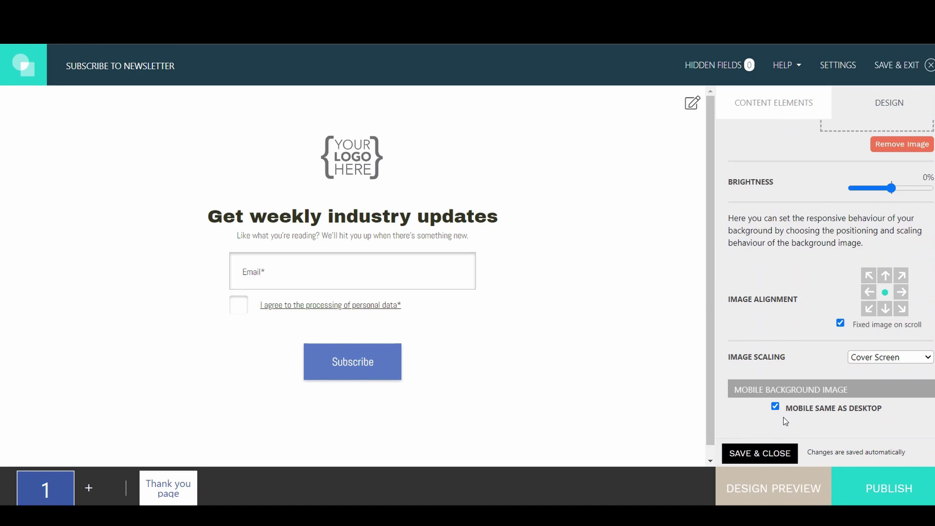
pyautogui.click(775, 406)
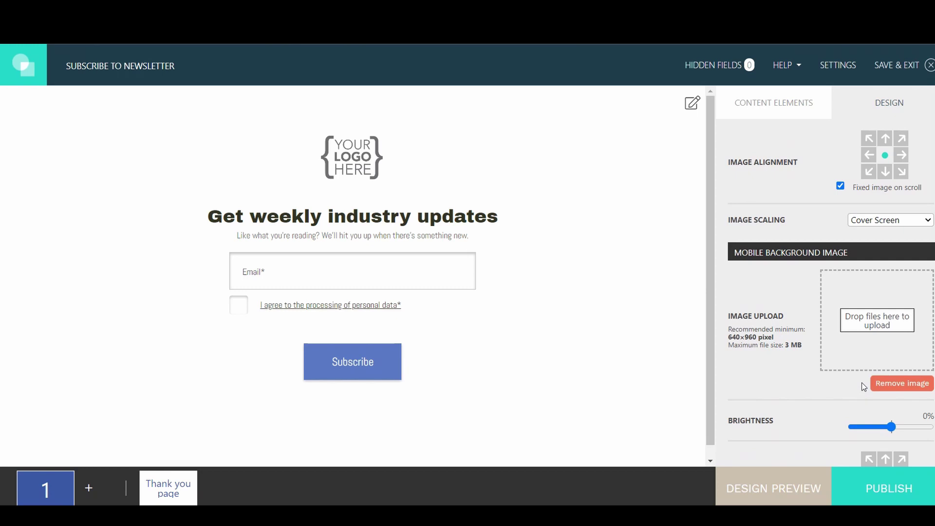
pyautogui.scroll(-2, 862, 384)
# Step: Set the background color to a light mint, #BDF0E6, and lower its opacity until it is fully transparent
pyautogui.scroll(8, 862, 384)
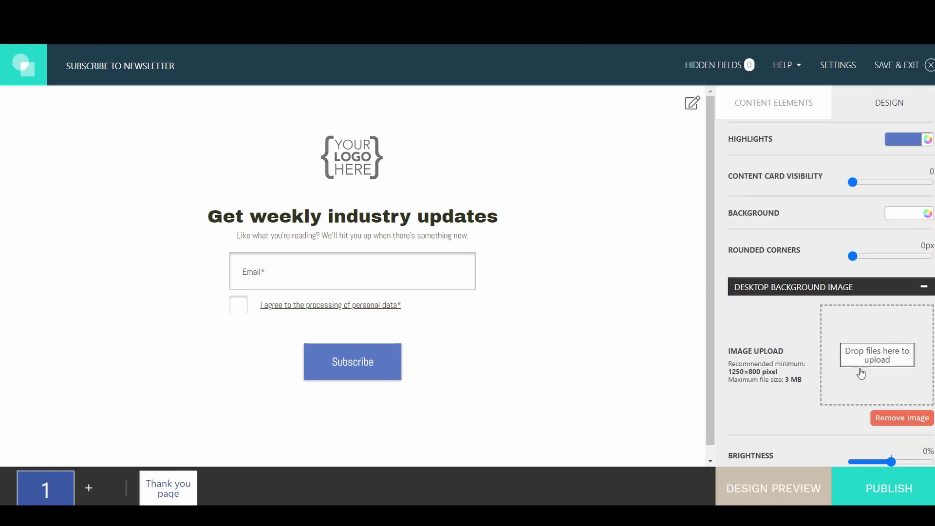
pyautogui.click(904, 215)
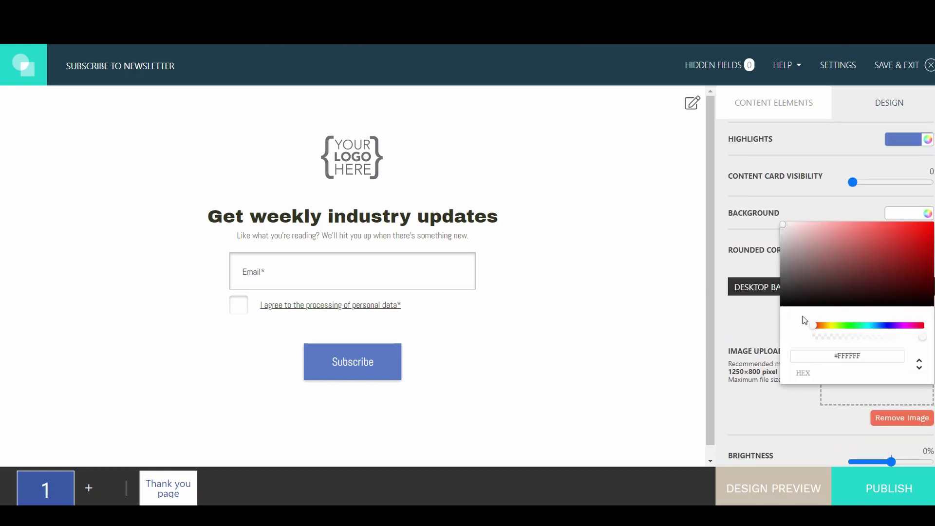
pyautogui.moveTo(820, 332); pyautogui.dragTo(865, 329)
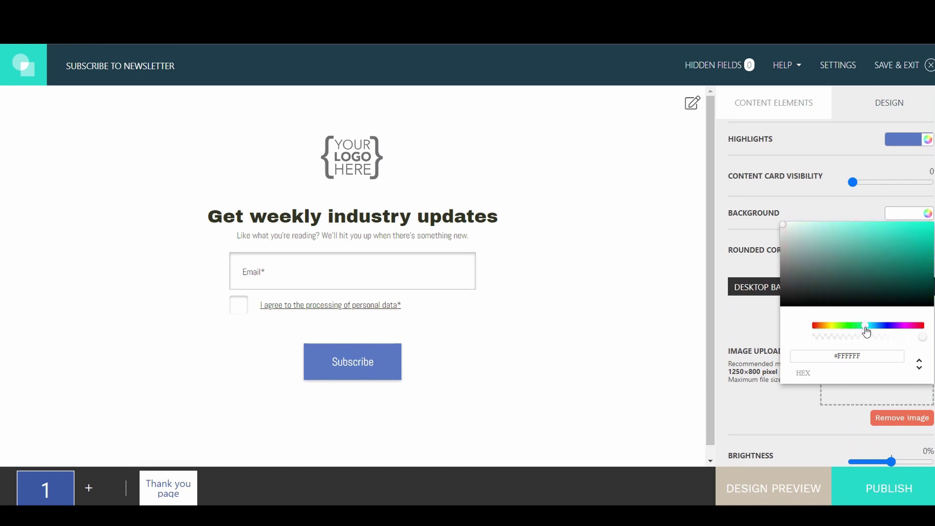
pyautogui.moveTo(794, 235); pyautogui.dragTo(827, 227)
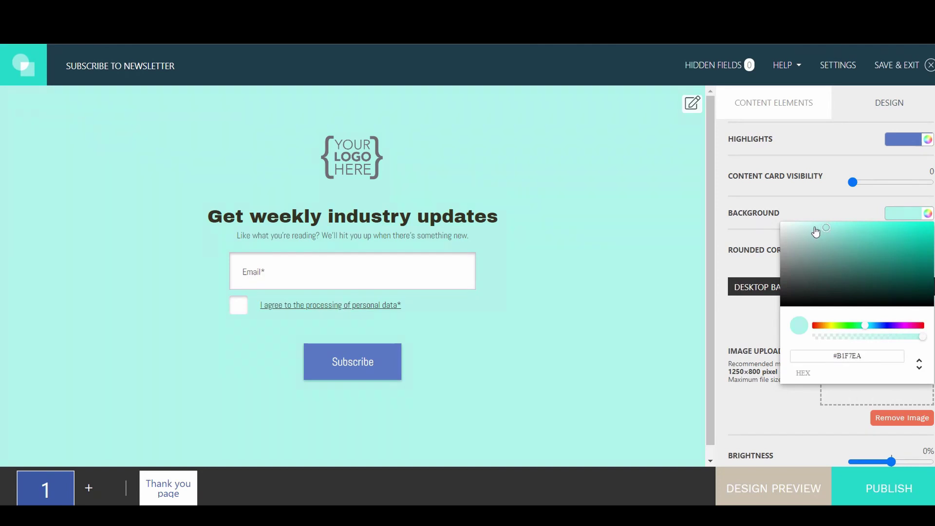
pyautogui.click(816, 232)
pyautogui.moveTo(924, 341); pyautogui.dragTo(812, 344)
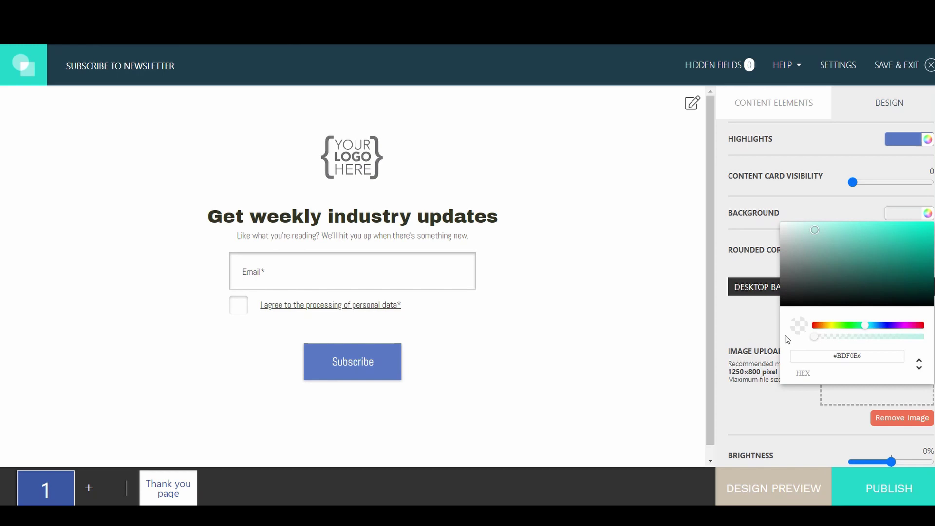
pyautogui.click(758, 332)
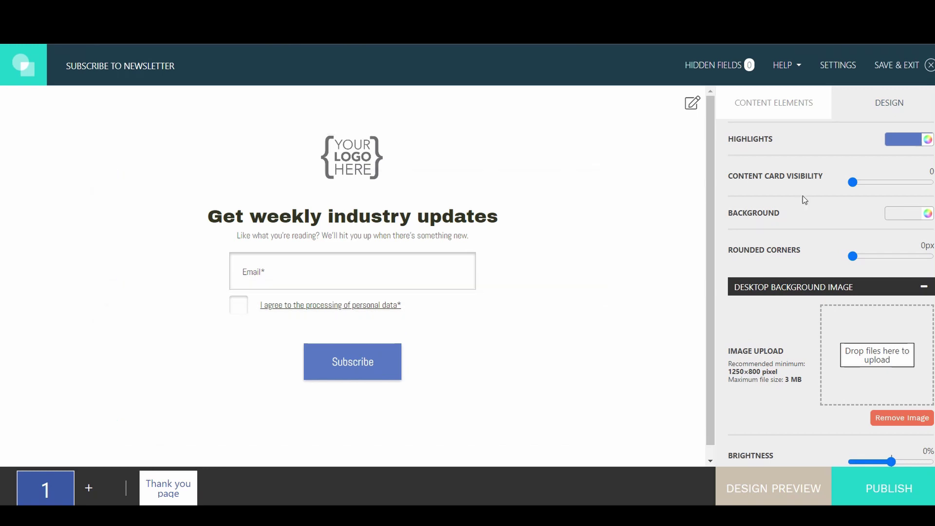
# Step: Try out the other content alignment layouts and return to the one with centered text
pyautogui.scroll(7, 809, 197)
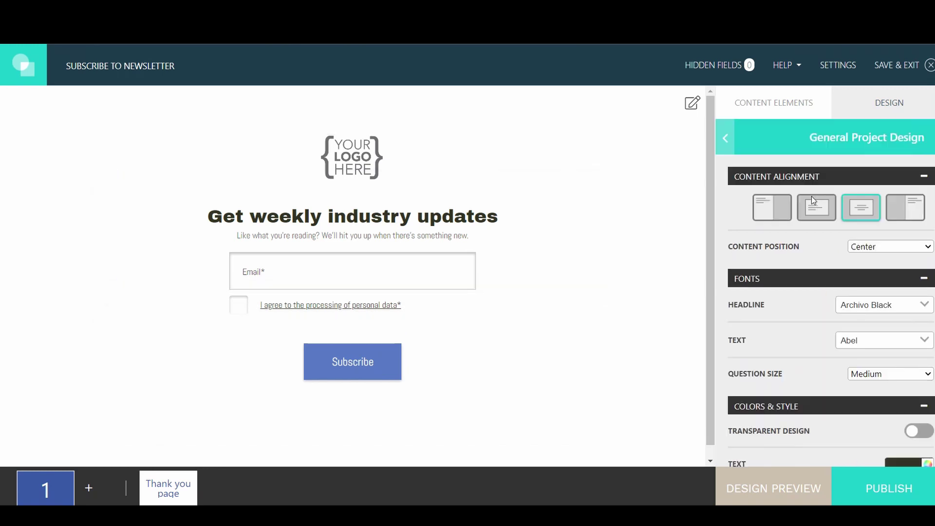
pyautogui.click(780, 215)
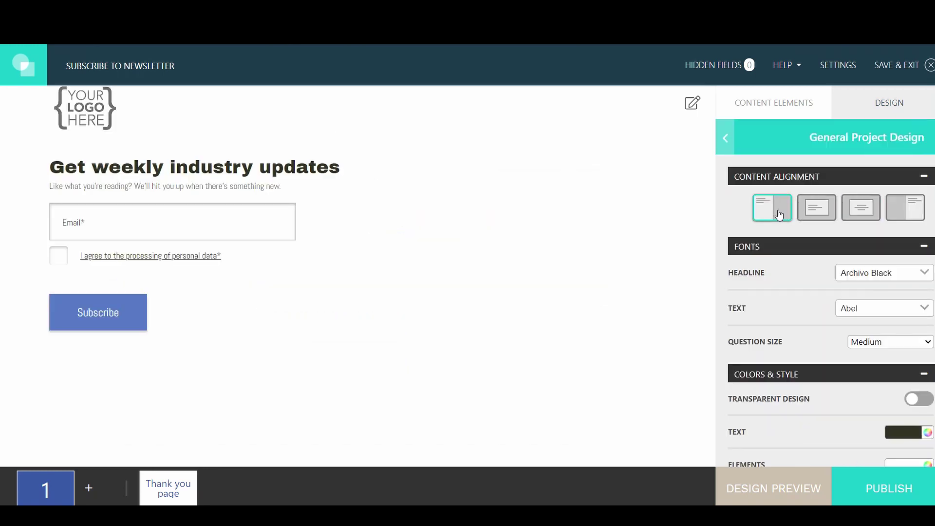
pyautogui.click(825, 215)
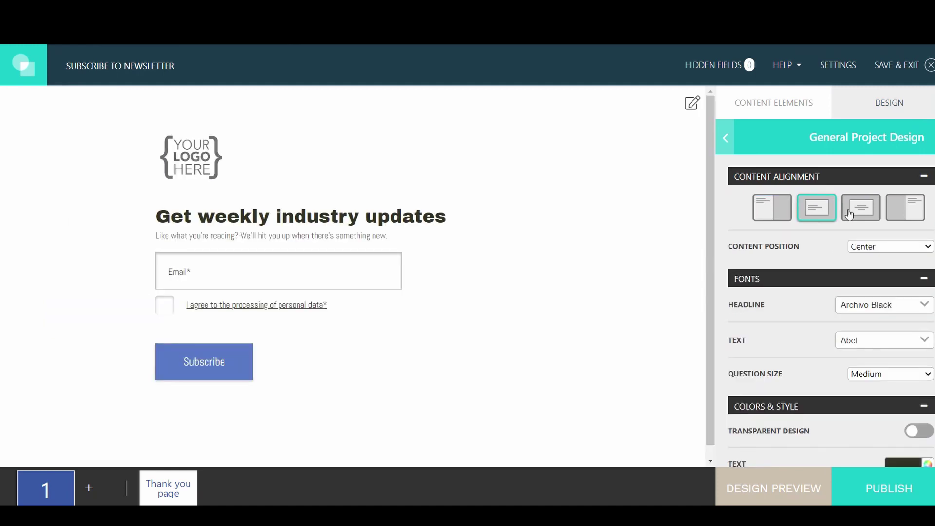
pyautogui.click(863, 220)
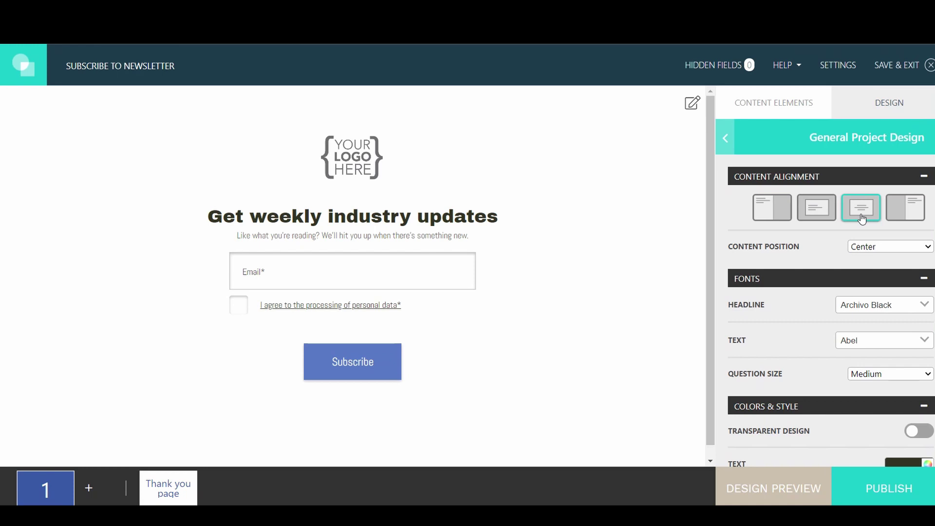
pyautogui.click(910, 218)
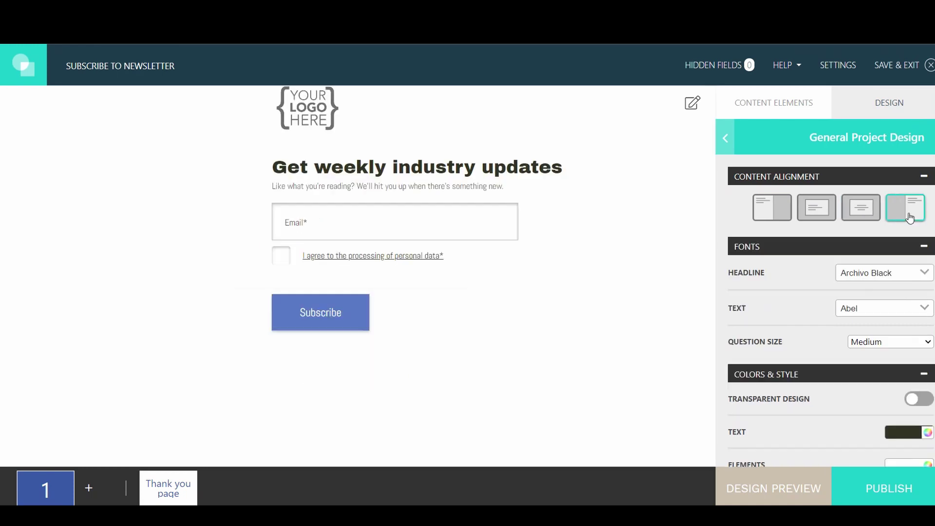
pyautogui.click(870, 220)
# Step: Raise the content card visibility to 1 in the project's style settings
pyautogui.scroll(-5, 870, 221)
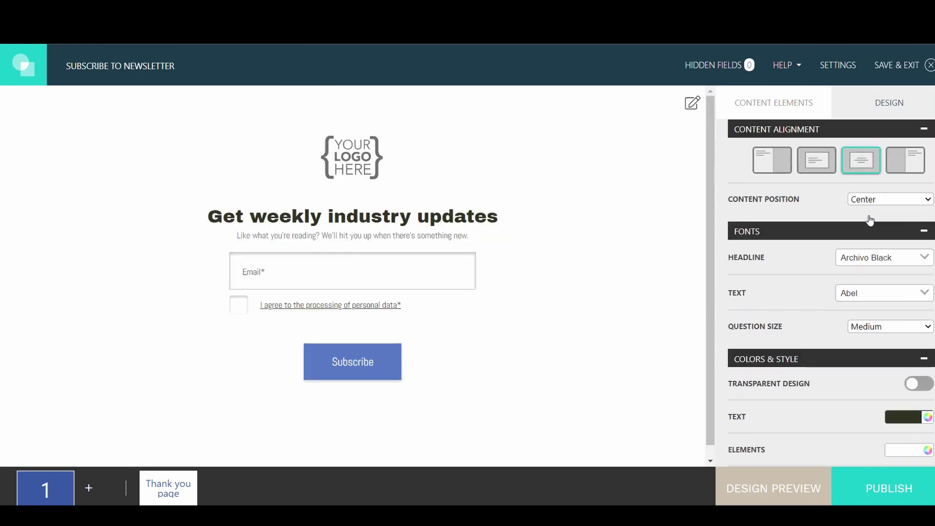
pyautogui.scroll(-2, 871, 220)
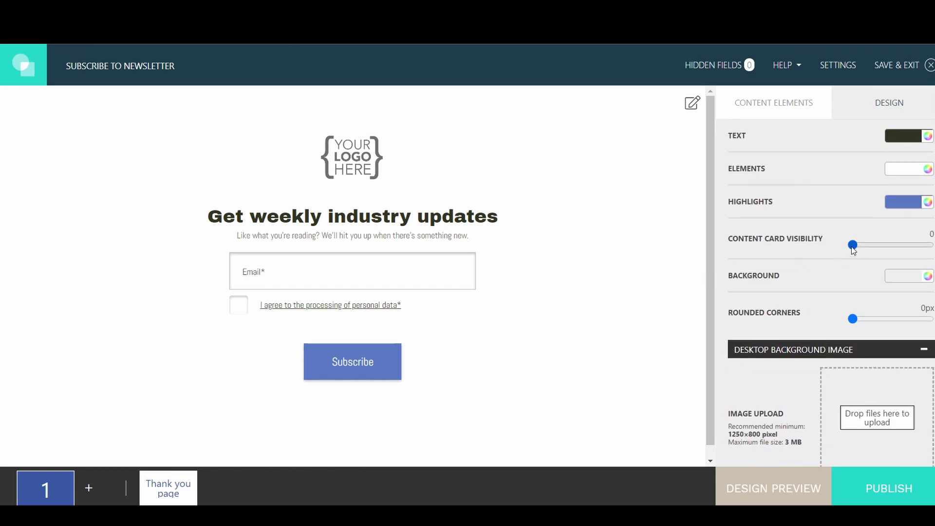
pyautogui.moveTo(852, 245); pyautogui.dragTo(934, 252)
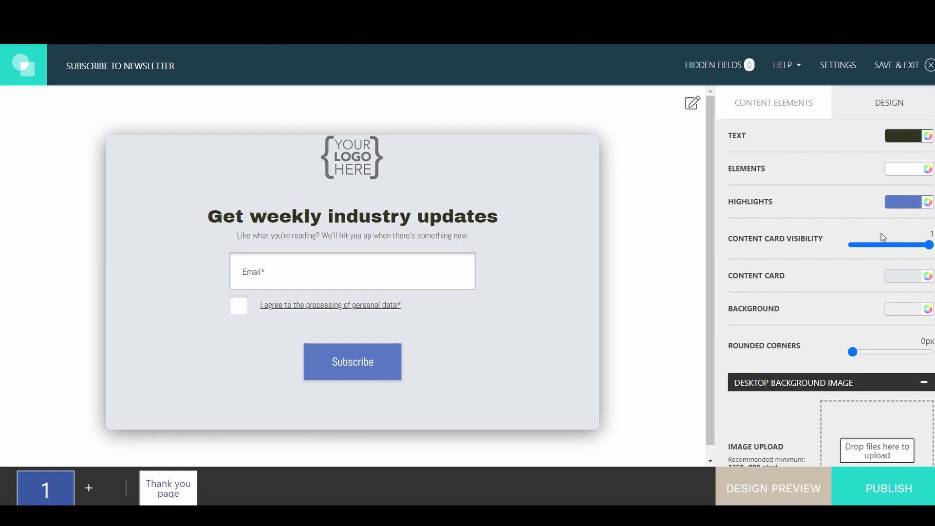
# Step: Change the content card color to a slightly stronger pale blue and go back to the content elements
pyautogui.click(896, 279)
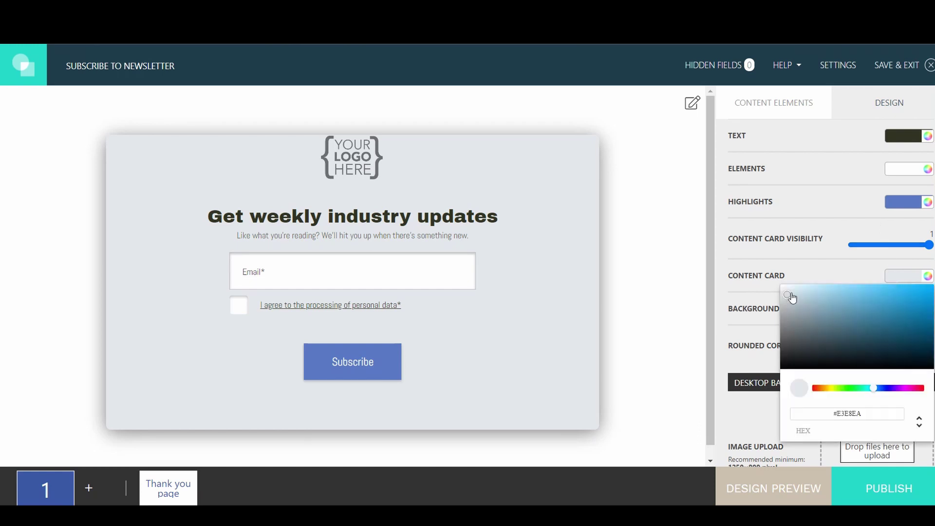
pyautogui.moveTo(792, 298)
pyautogui.mouseDown()
pyautogui.moveTo(831, 300)
pyautogui.moveTo(793, 296)
pyautogui.mouseUp()
pyautogui.click(809, 248)
pyautogui.click(758, 105)
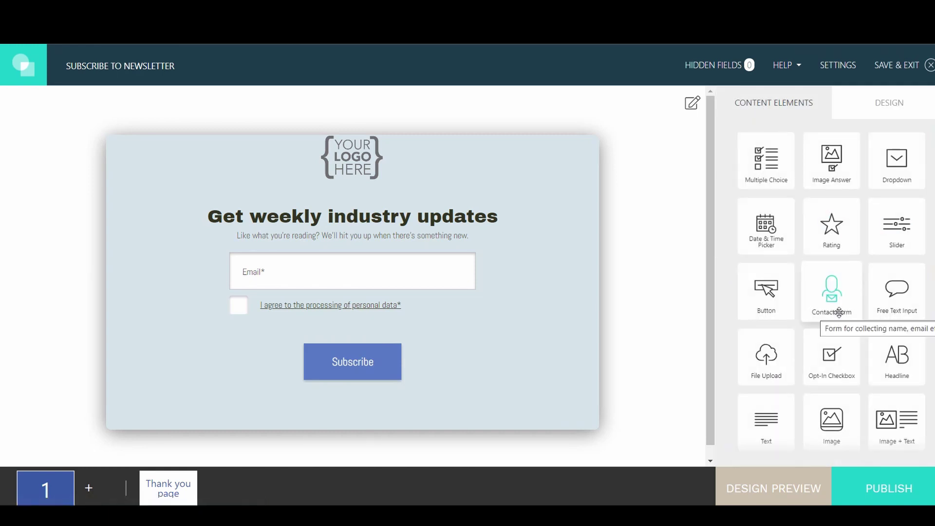
pyautogui.scroll(-3, 839, 310)
pyautogui.scroll(3, 897, 287)
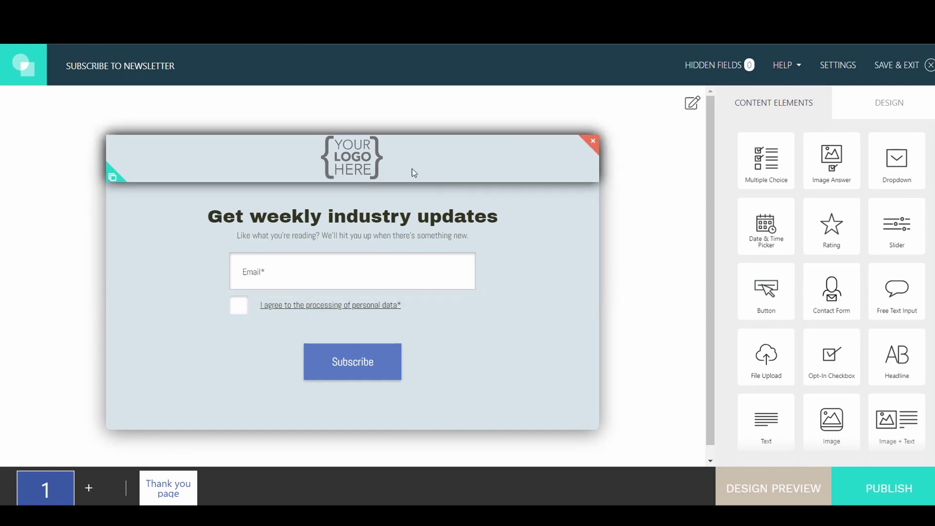
# Step: Add a Spacer/Divider element above the logo and reduce its line size until no line shows
pyautogui.scroll(-2, 838, 317)
pyautogui.moveTo(836, 414); pyautogui.dragTo(388, 146)
pyautogui.click(852, 218)
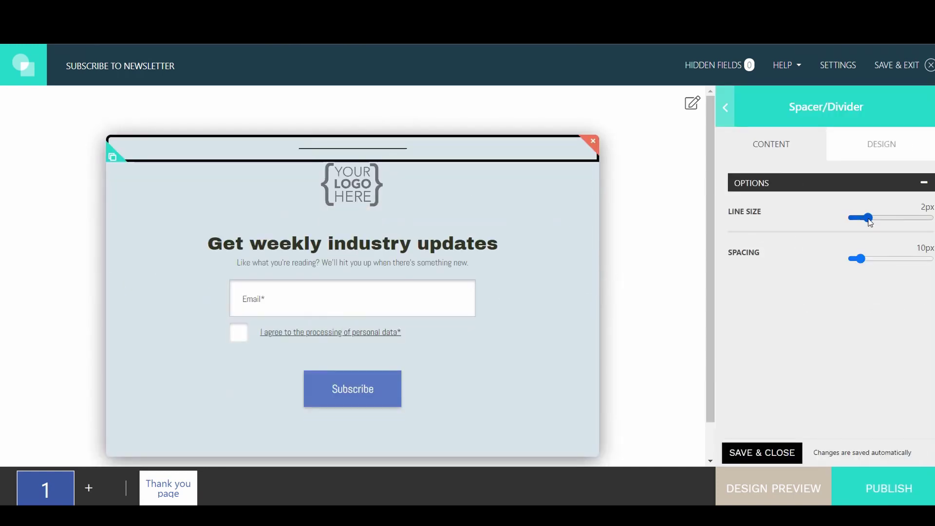
pyautogui.click(644, 229)
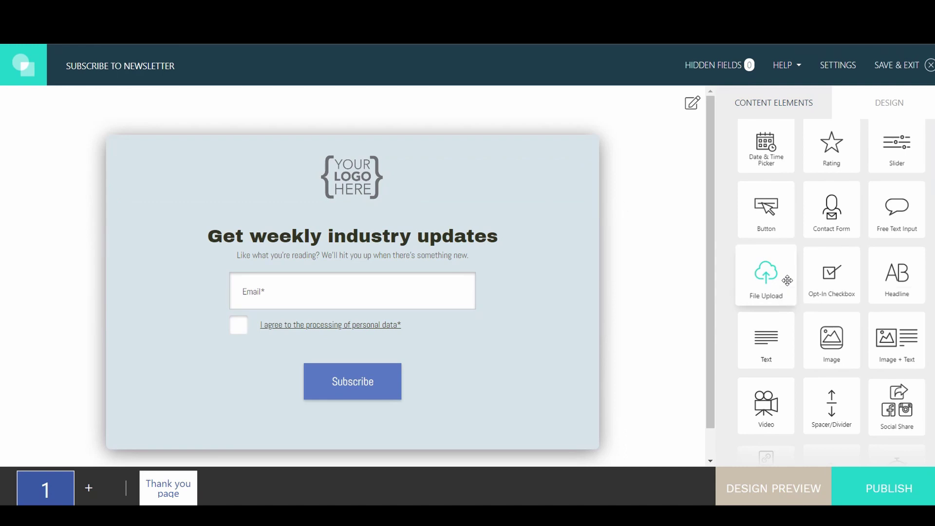
# Step: Add a File Upload question below the email form and a star Rating question between the two
pyautogui.moveTo(787, 281); pyautogui.dragTo(425, 386)
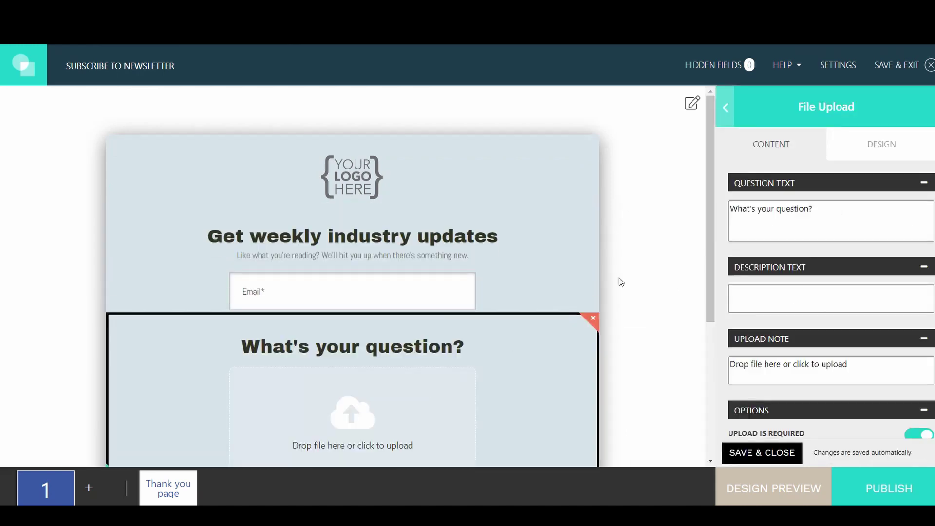
pyautogui.scroll(-3, 623, 278)
pyautogui.click(623, 271)
pyautogui.scroll(3, 623, 270)
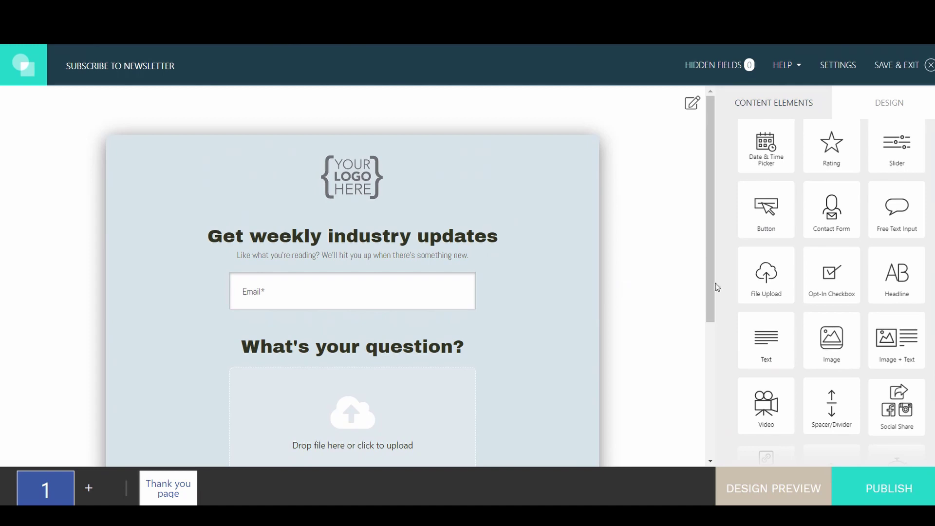
pyautogui.moveTo(828, 151); pyautogui.dragTo(499, 381)
pyautogui.click(644, 310)
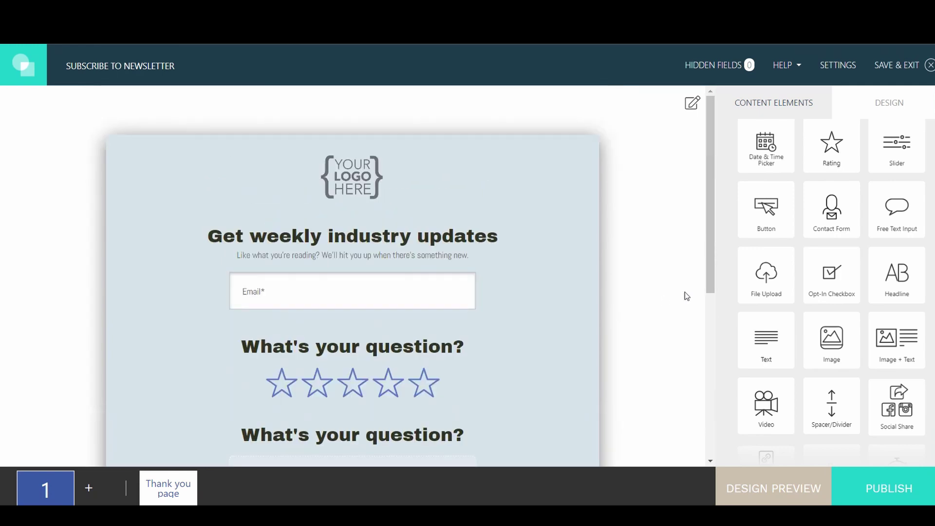
# Step: Add a blank page after page 1, duplicate page 1 in front of it, and look over the copy
pyautogui.click(89, 494)
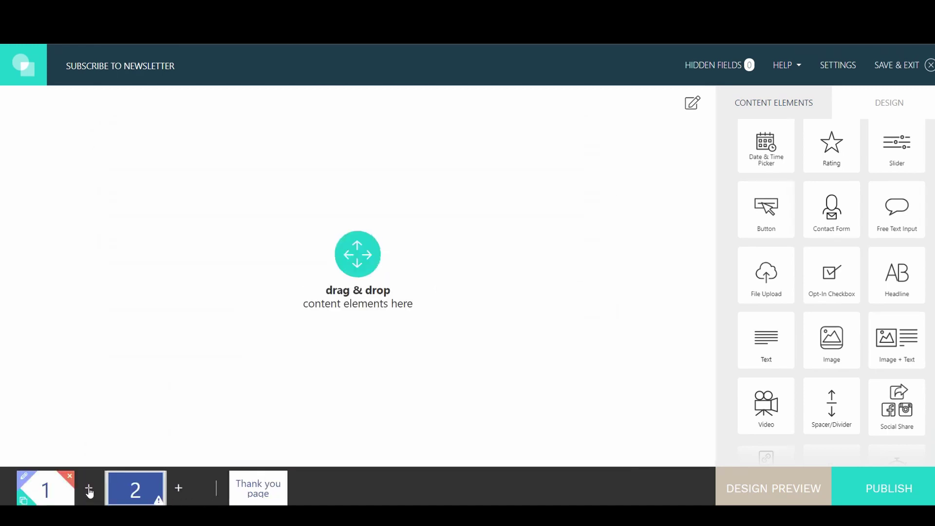
pyautogui.click(22, 501)
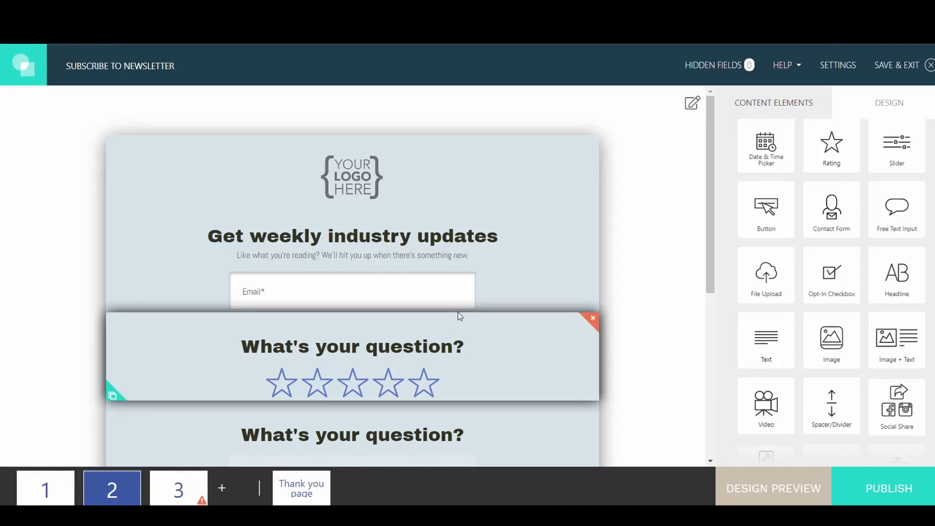
pyautogui.scroll(-5, 458, 312)
pyautogui.scroll(5, 458, 312)
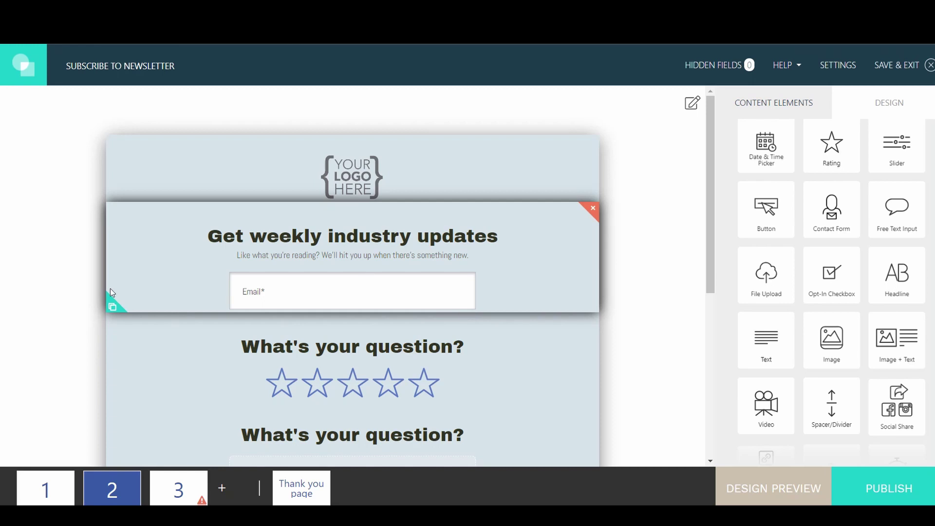
# Step: Duplicate the "Get weekly industry updates" contact form on page 2 and copy the duplicate onto blank page 3
pyautogui.click(111, 307)
pyautogui.scroll(-3, 326, 378)
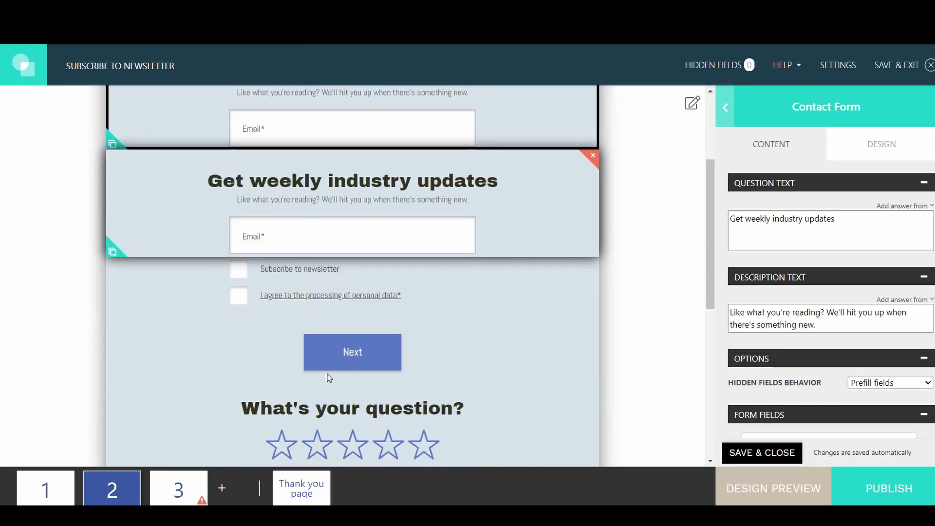
pyautogui.click(172, 210)
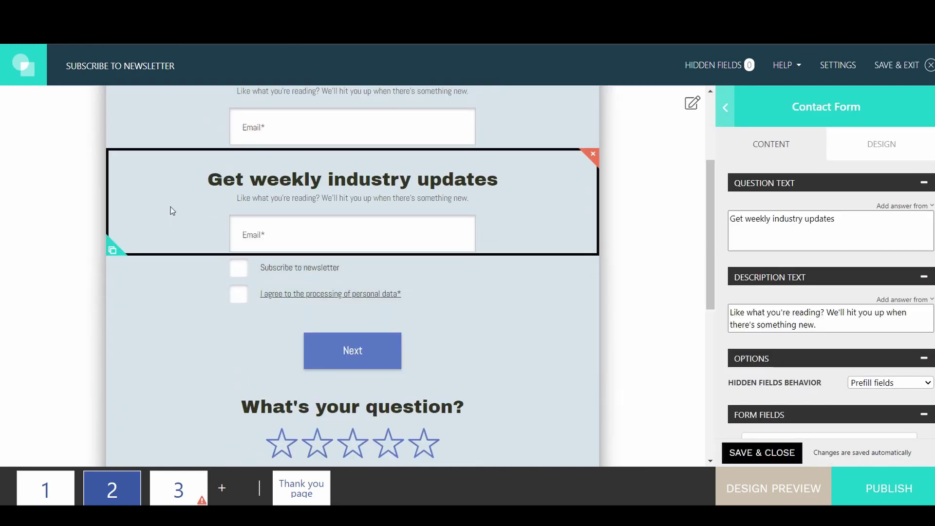
pyautogui.hotkey('ctrl', 'c')
pyautogui.click(174, 479)
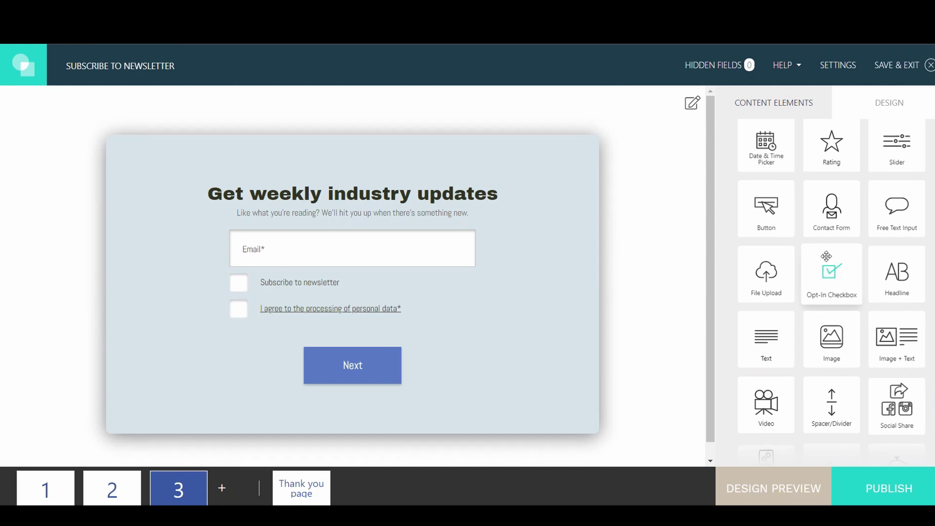
# Step: Add a Collect Payments element below the message on the Thank you page and a Calculator element above the payment element
pyautogui.scroll(-4, 830, 273)
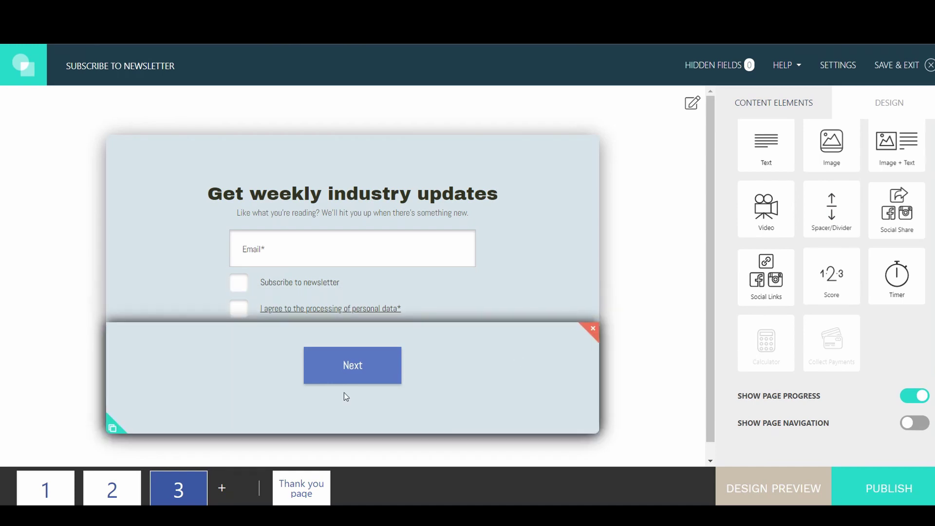
pyautogui.click(112, 489)
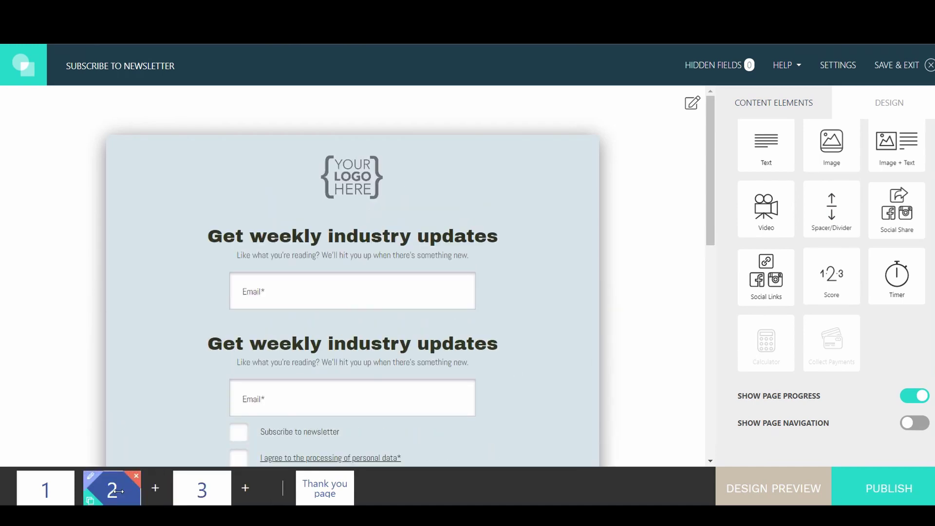
pyautogui.click(49, 490)
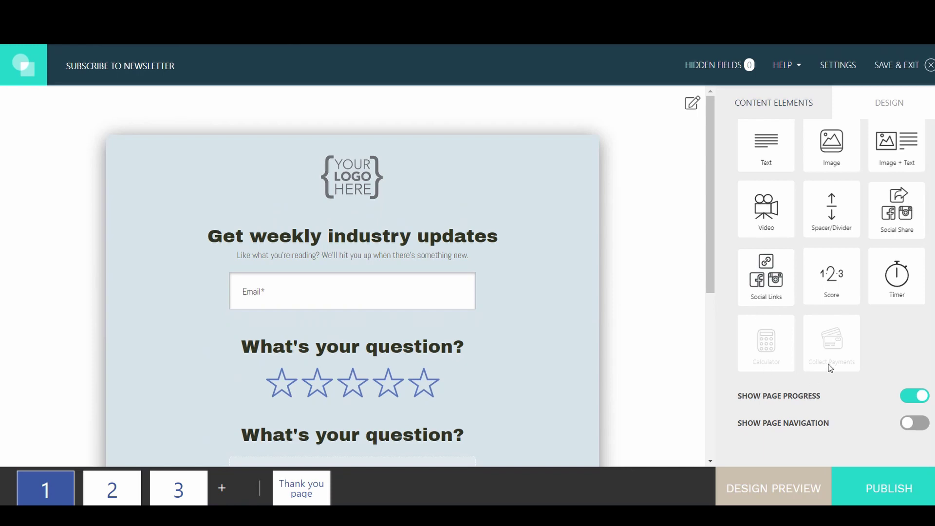
pyautogui.moveTo(831, 368)
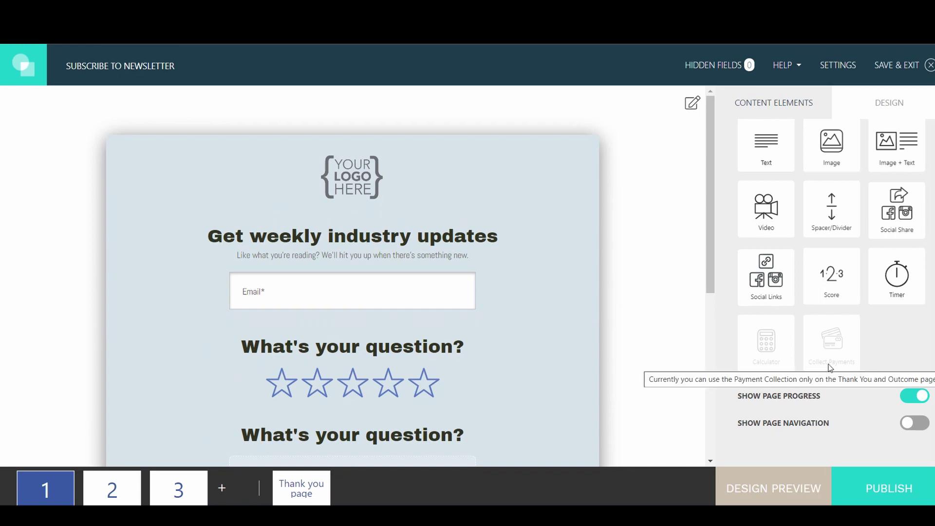
pyautogui.click(314, 492)
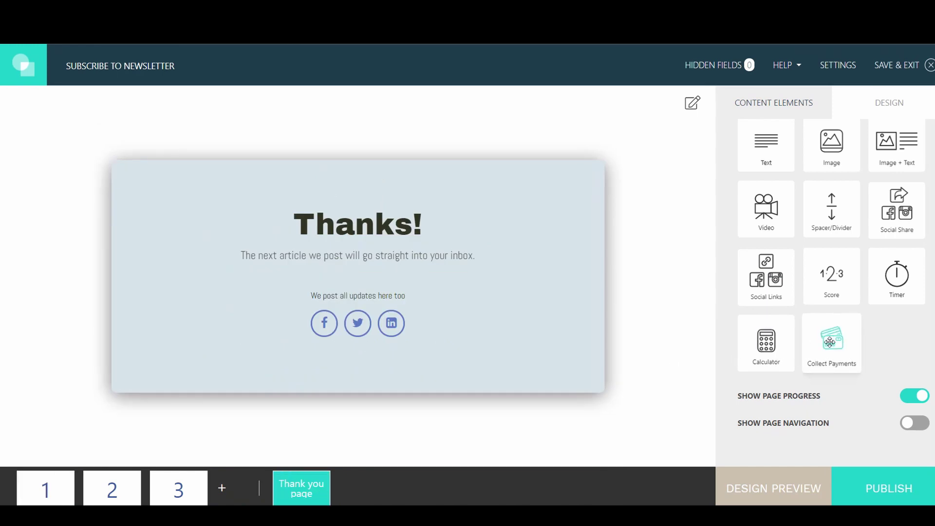
pyautogui.moveTo(831, 341); pyautogui.dragTo(430, 273)
pyautogui.click(639, 235)
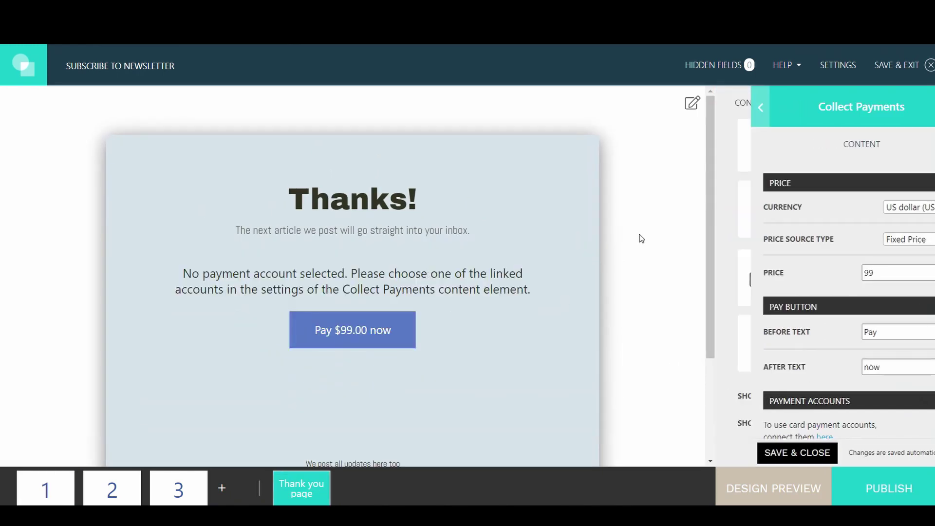
pyautogui.moveTo(746, 344); pyautogui.dragTo(438, 251)
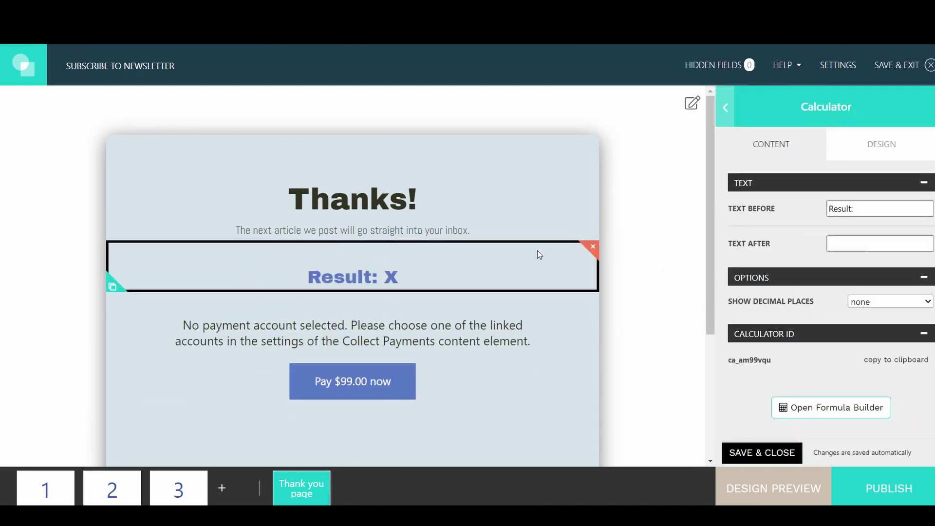
pyautogui.click(647, 233)
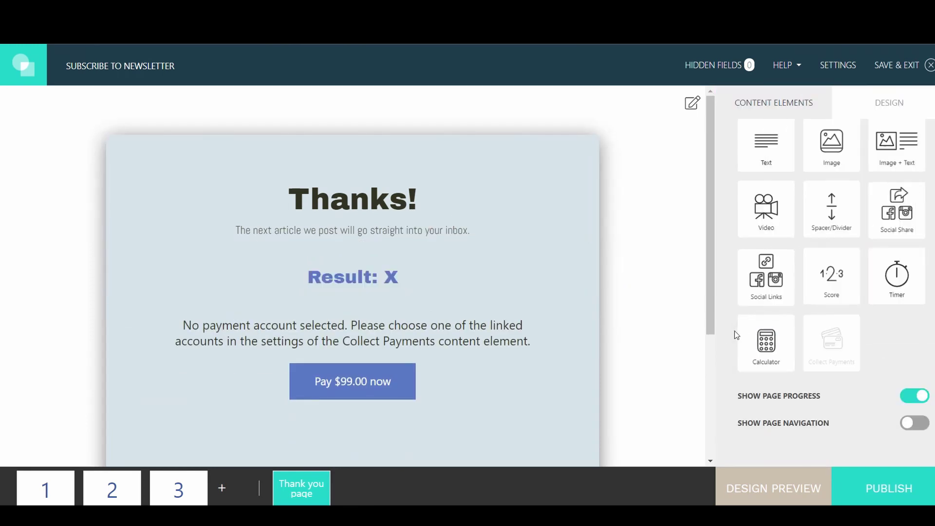
# Step: Open the page properties of page 3 with the page title field and save them
pyautogui.click(178, 489)
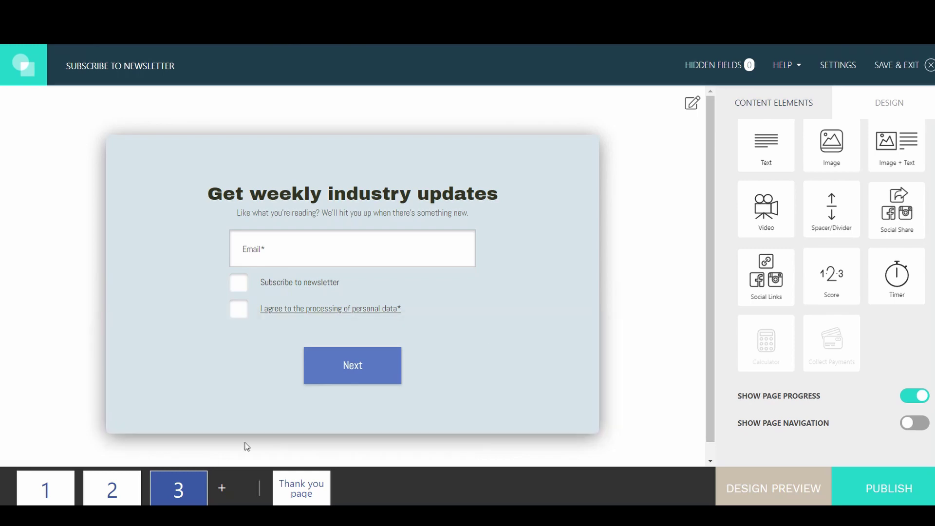
pyautogui.click(155, 479)
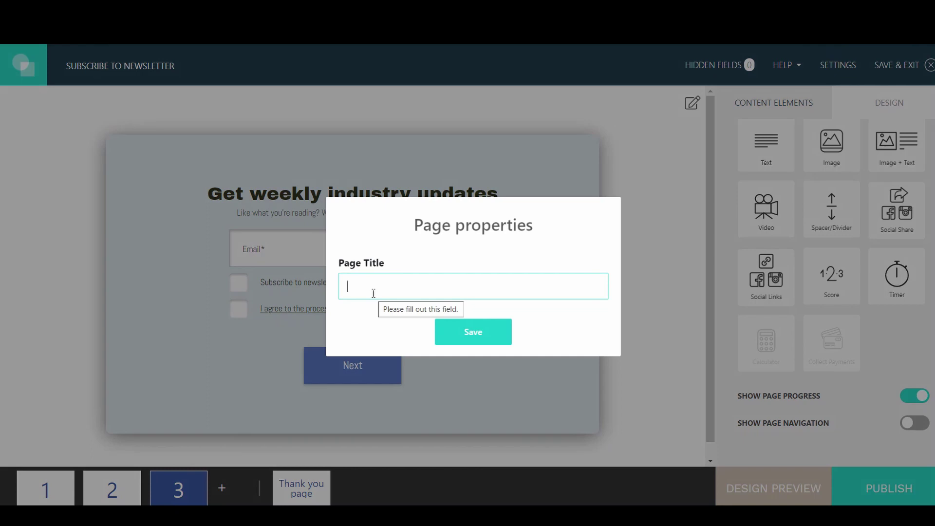
pyautogui.click(455, 339)
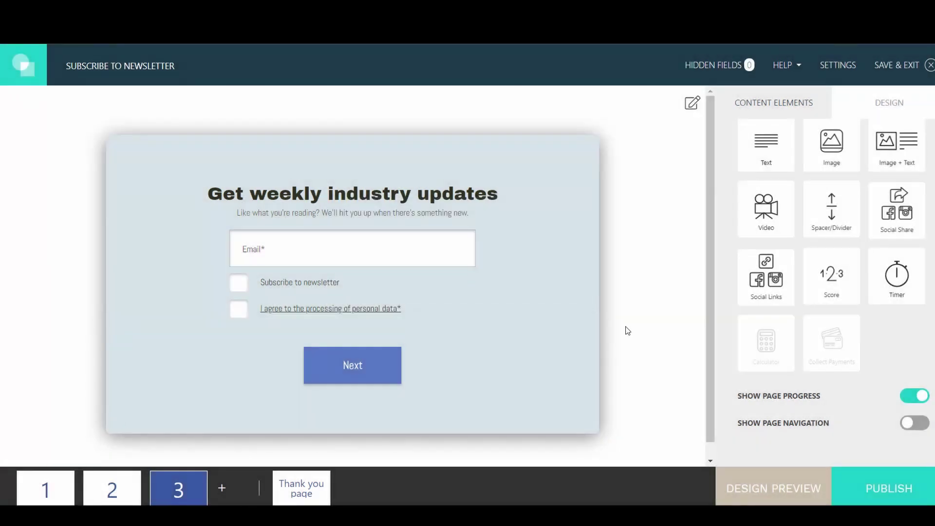